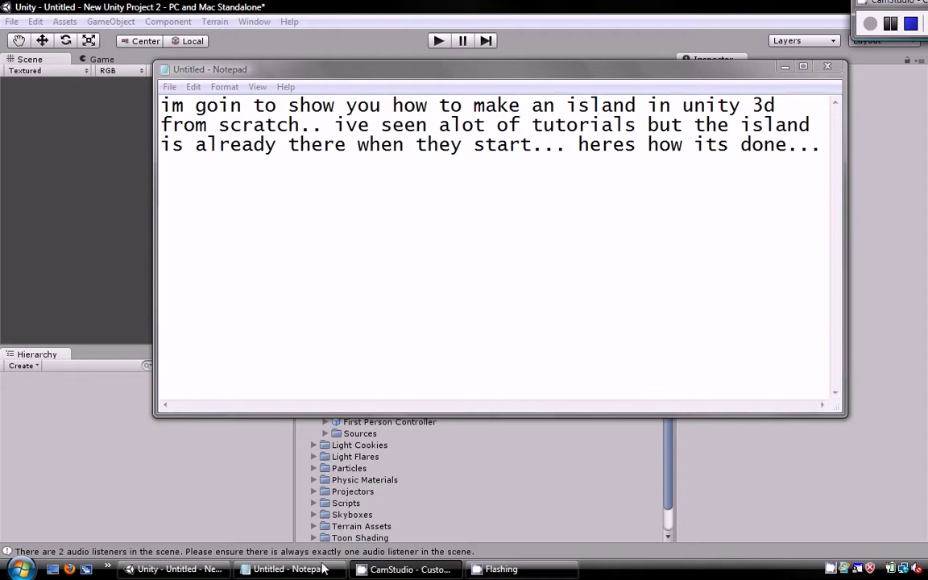
# - Switch from the Notepad intro note to the Unity editor and its empty scene
pyautogui.click(172, 572)
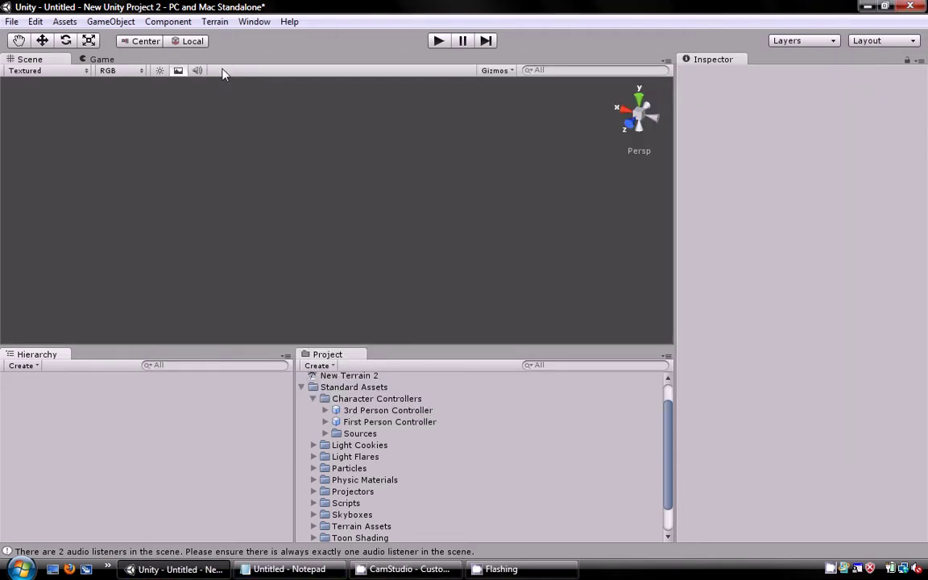
# - Create a new terrain and set its width, height and length to 300
pyautogui.click(215, 21)
pyautogui.click(234, 39)
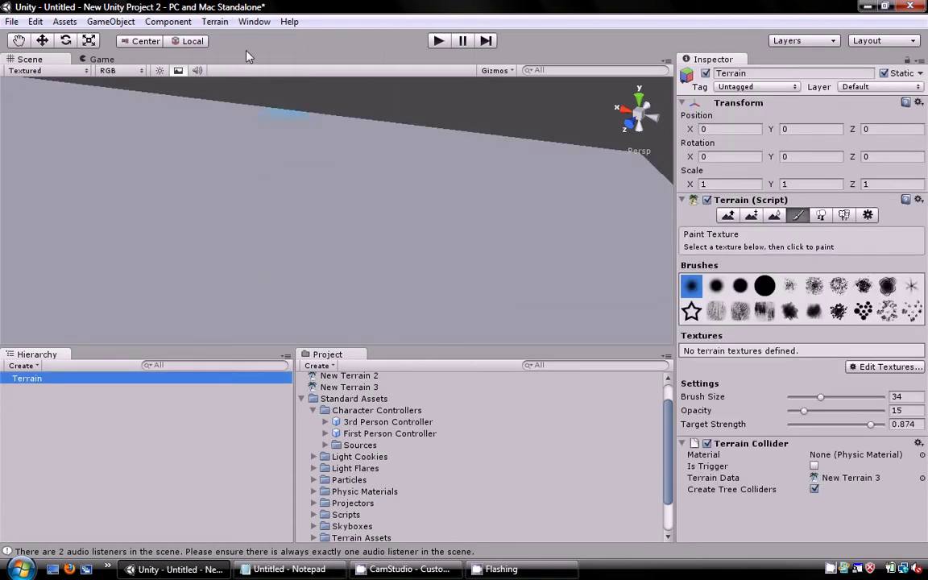
pyautogui.click(217, 22)
pyautogui.click(256, 86)
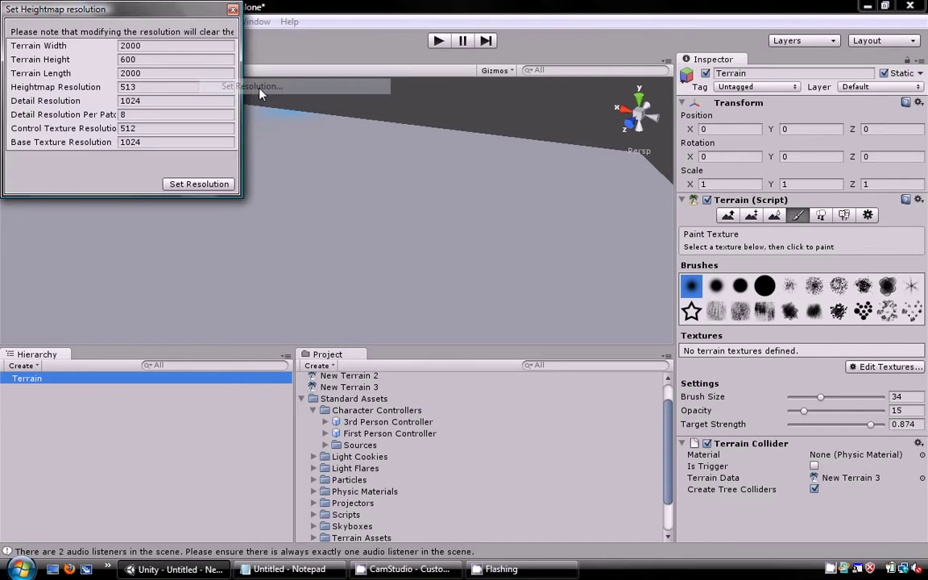
pyautogui.click(99, 50)
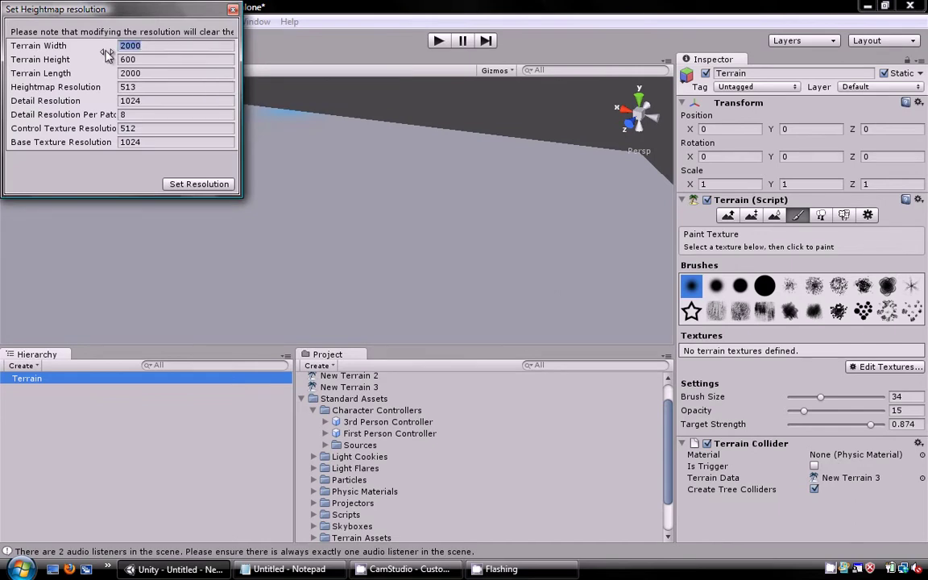
pyautogui.write('300')
pyautogui.press('Tab')
pyautogui.write('3')
pyautogui.press('Tab')
pyautogui.write('30')
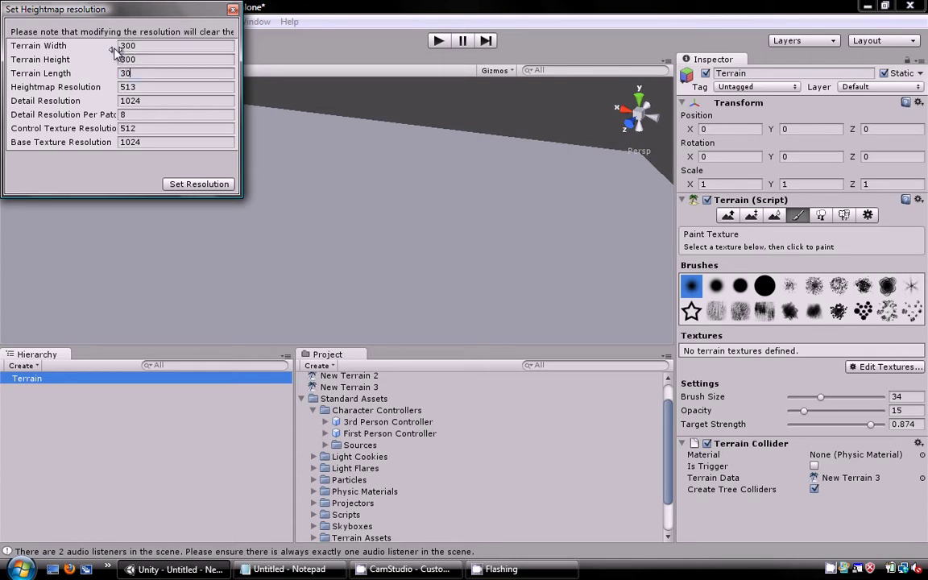
pyautogui.write('0')
pyautogui.click(208, 187)
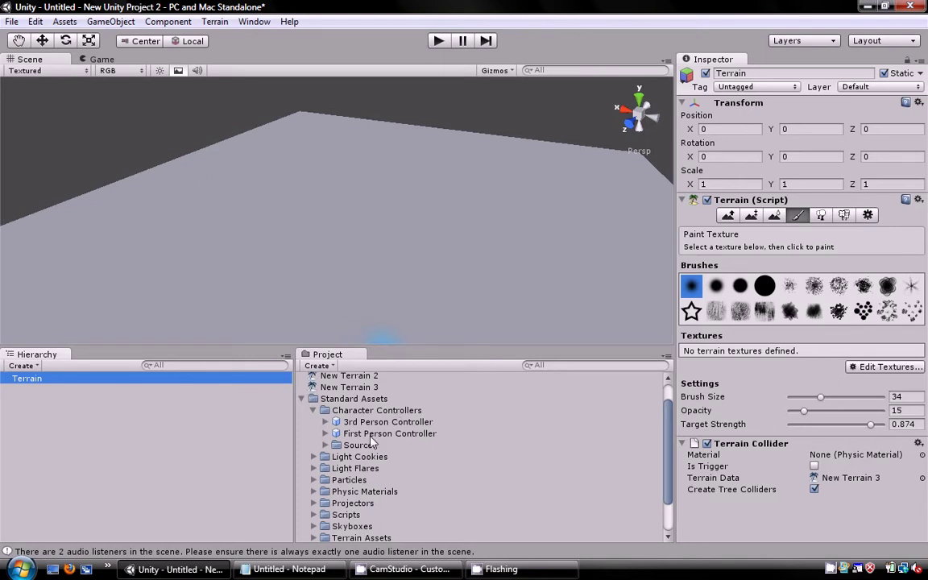
# - Drag Daylight Simple Water from Standard Assets > Water (Basic) onto the terrain
pyautogui.click(313, 410)
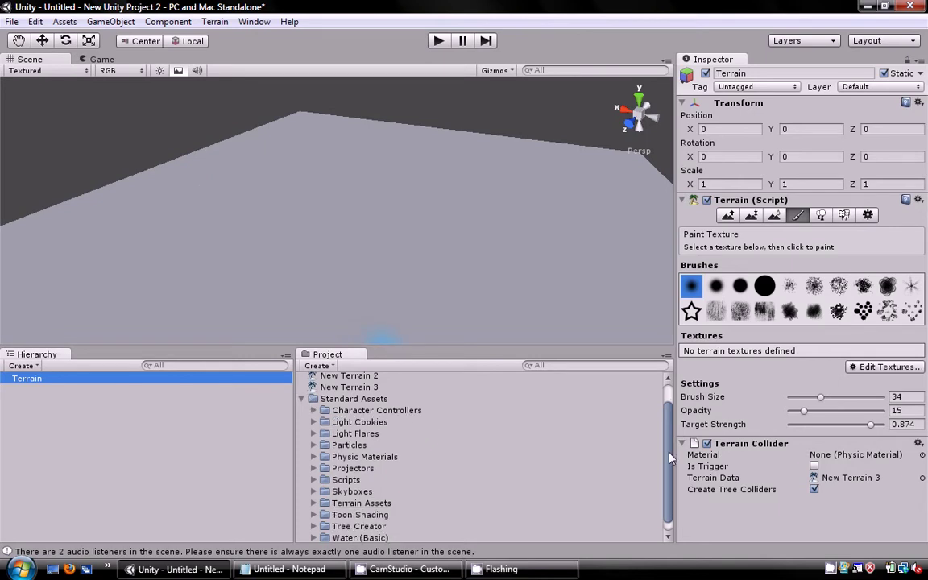
pyautogui.moveTo(669, 457); pyautogui.dragTo(665, 494)
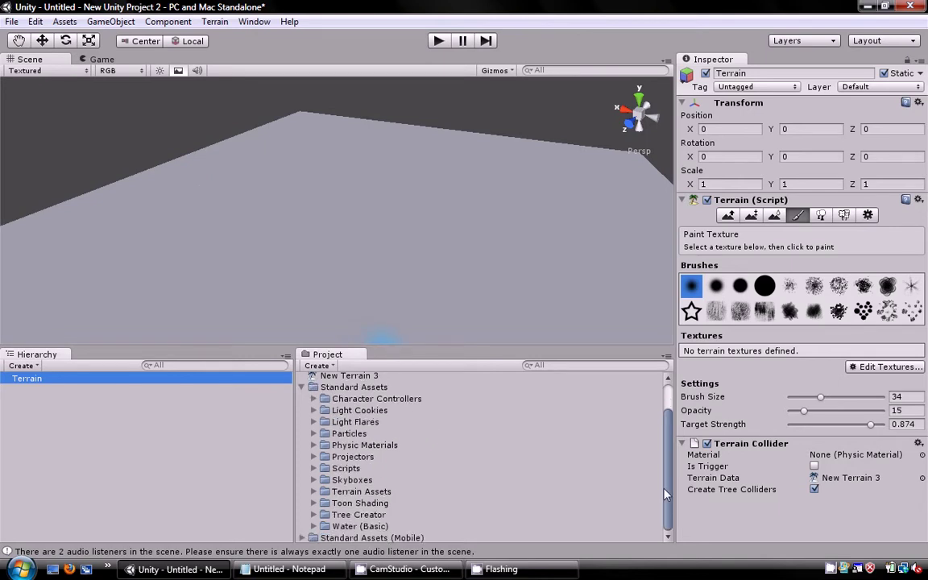
pyautogui.click(315, 526)
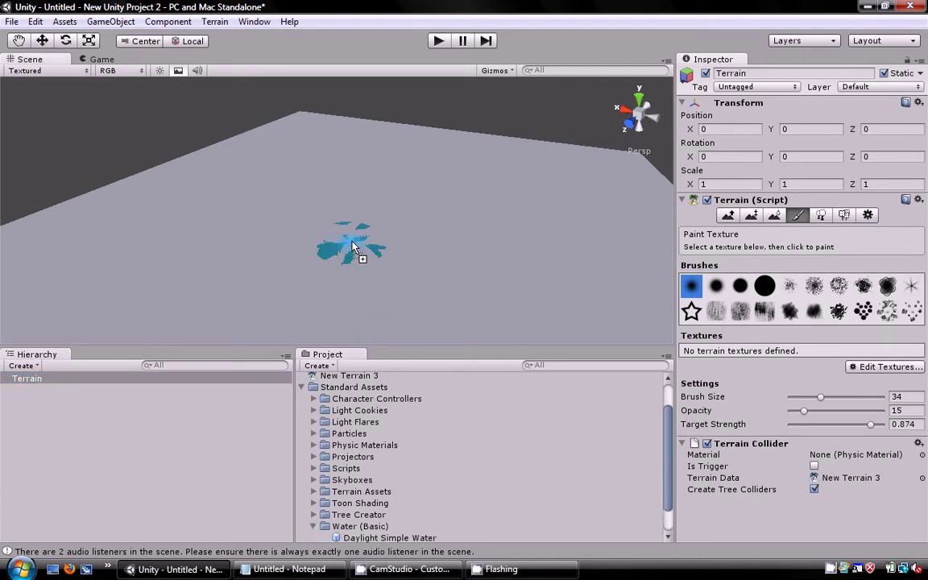
pyautogui.moveTo(352, 246); pyautogui.dragTo(357, 268)
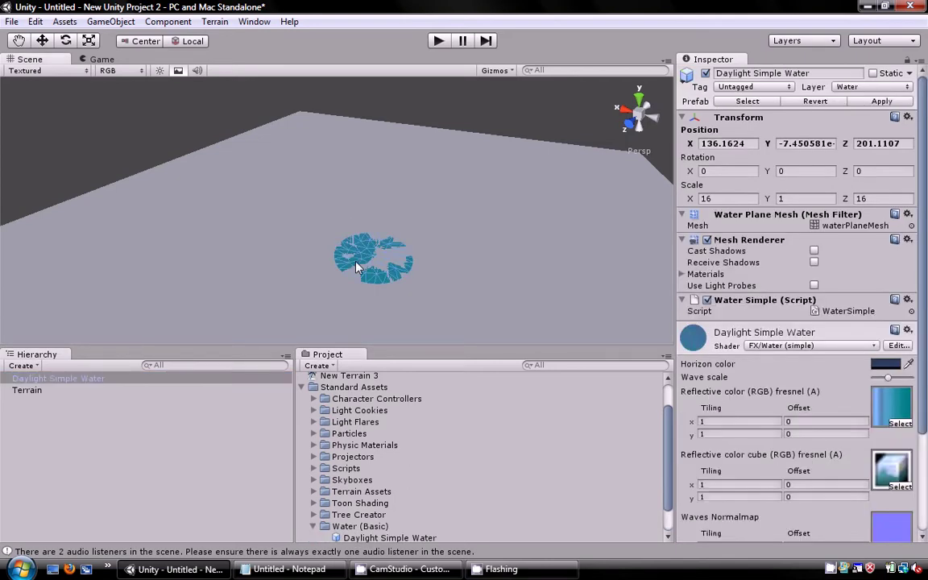
pyautogui.scroll(-3, 337, 236)
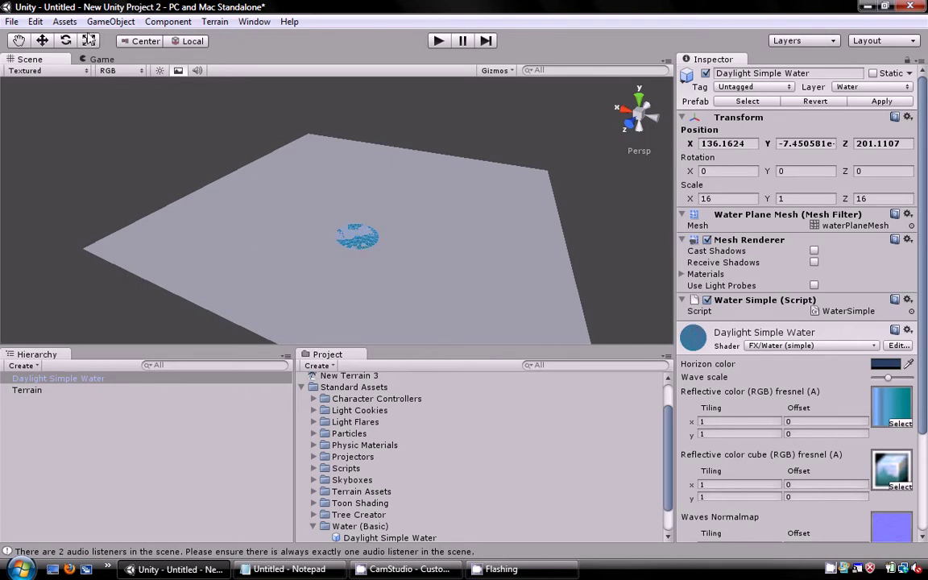
pyautogui.click(89, 40)
# - Scale the water to about 192 across and lift it to Y 0.775 over the terrain
pyautogui.moveTo(352, 234)
pyautogui.mouseDown()
pyautogui.moveTo(460, 239)
pyautogui.moveTo(348, 236)
pyautogui.moveTo(490, 292)
pyautogui.moveTo(459, 277)
pyautogui.mouseUp()
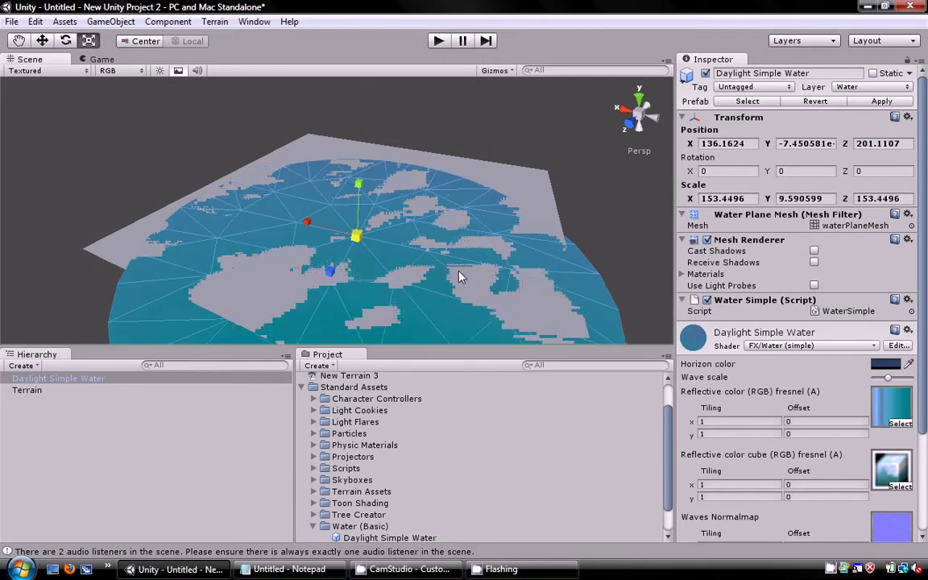
pyautogui.click(42, 40)
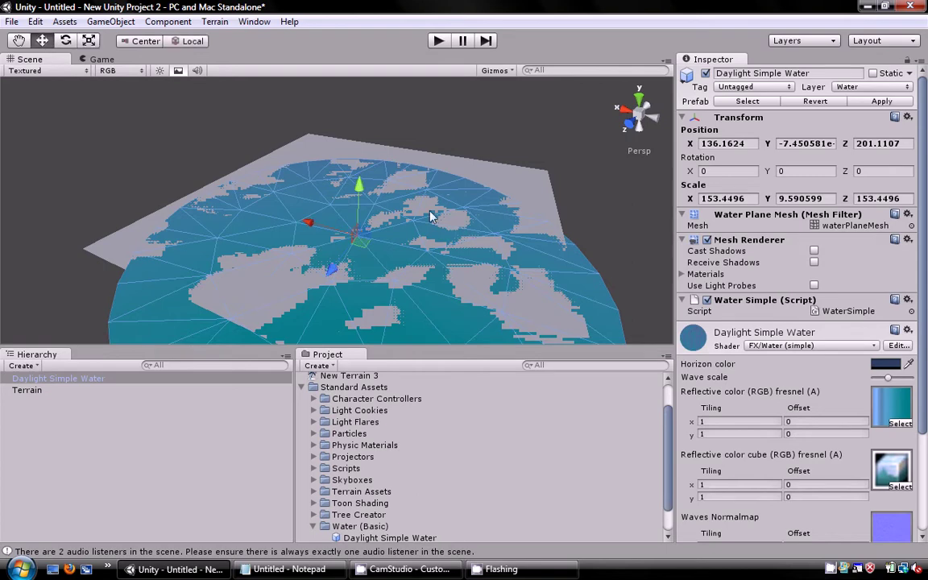
pyautogui.moveTo(330, 267); pyautogui.dragTo(360, 232)
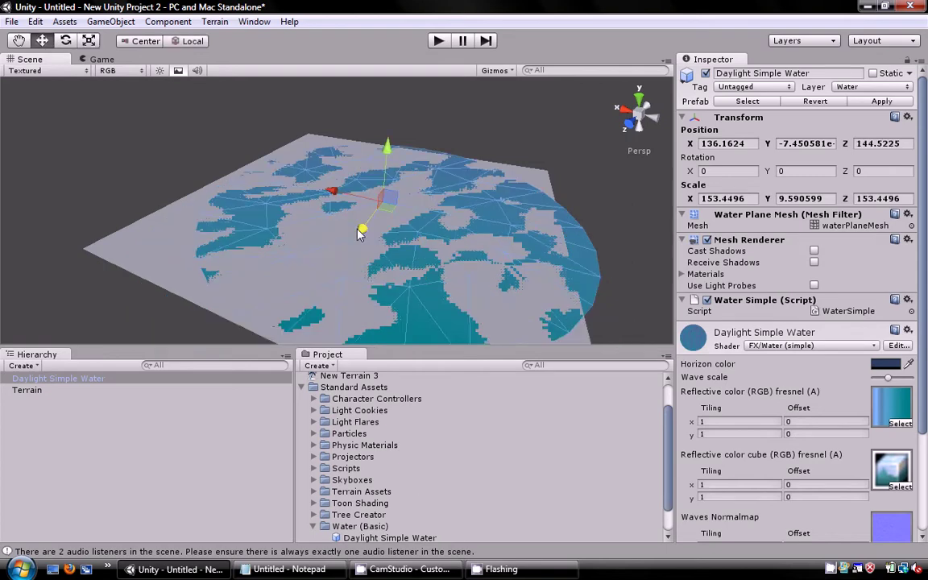
pyautogui.moveTo(327, 190); pyautogui.dragTo(303, 185)
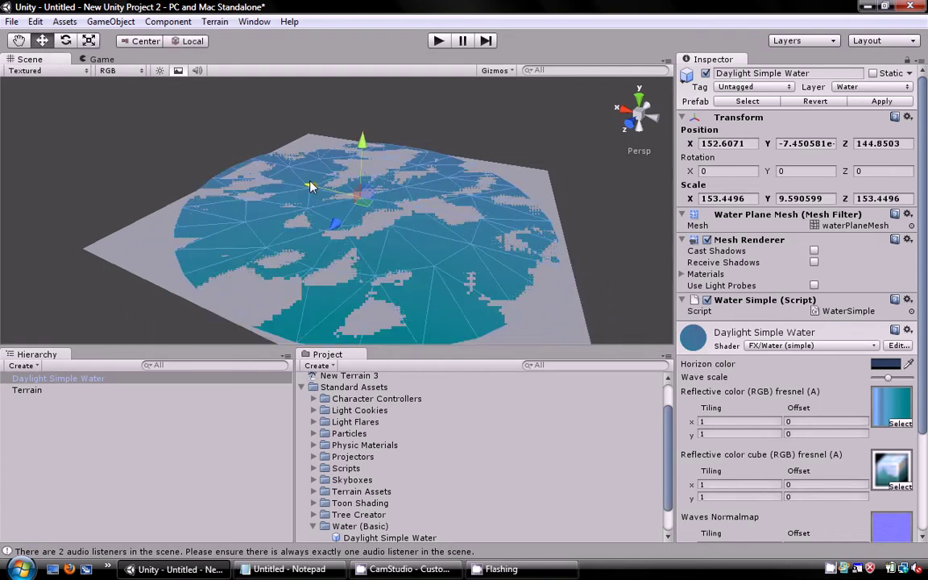
pyautogui.click(89, 40)
pyautogui.moveTo(357, 199); pyautogui.dragTo(374, 214)
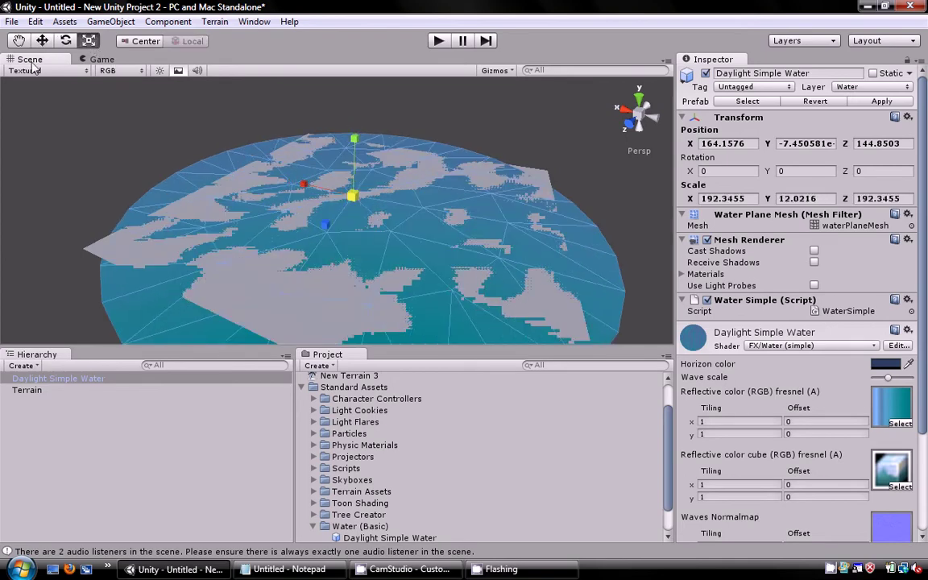
pyautogui.click(44, 40)
pyautogui.moveTo(357, 143); pyautogui.dragTo(357, 143)
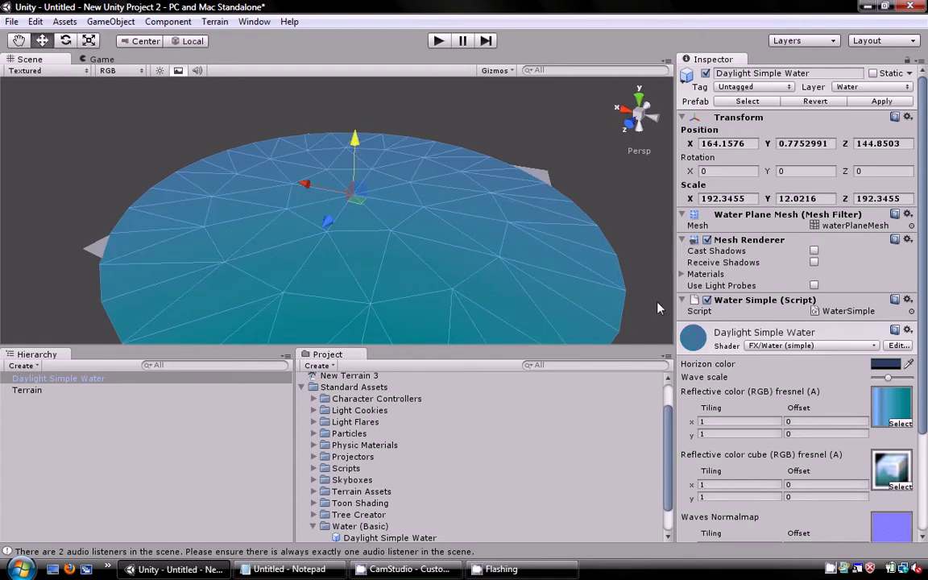
pyautogui.click(28, 390)
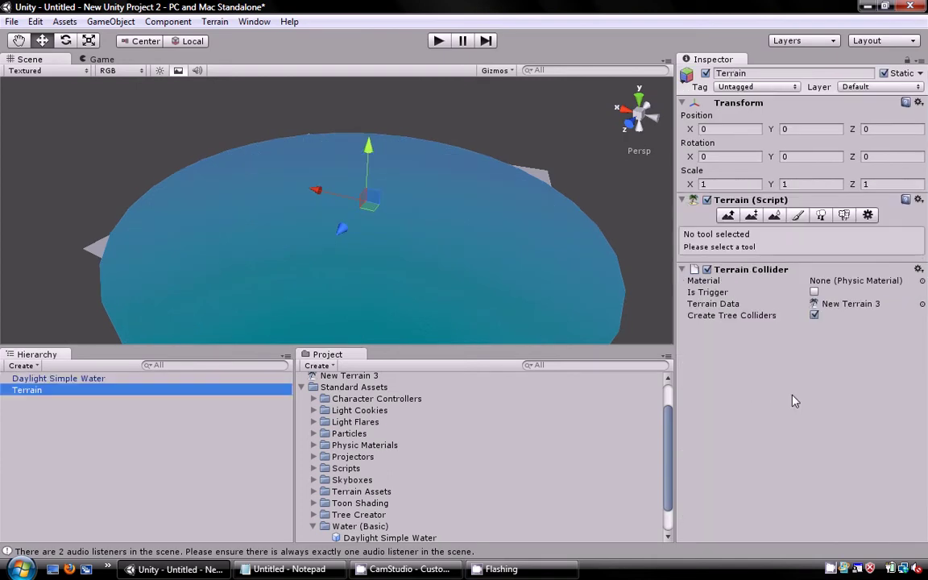
# - Raise a rugged island mound in the terrain's centre with a size 34, opacity 15 brush
pyautogui.click(727, 215)
pyautogui.click(764, 285)
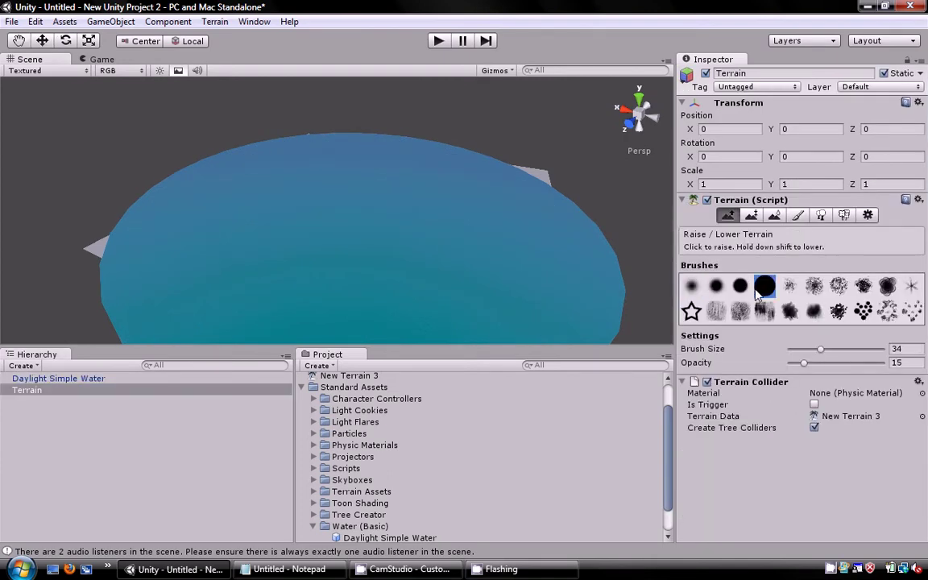
pyautogui.moveTo(365, 233); pyautogui.dragTo(320, 247)
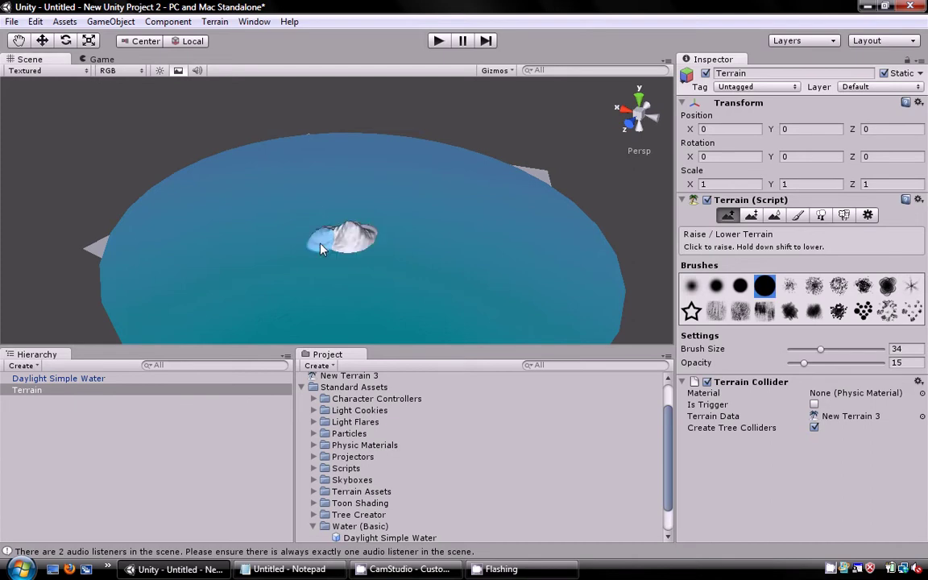
pyautogui.scroll(3, 339, 248)
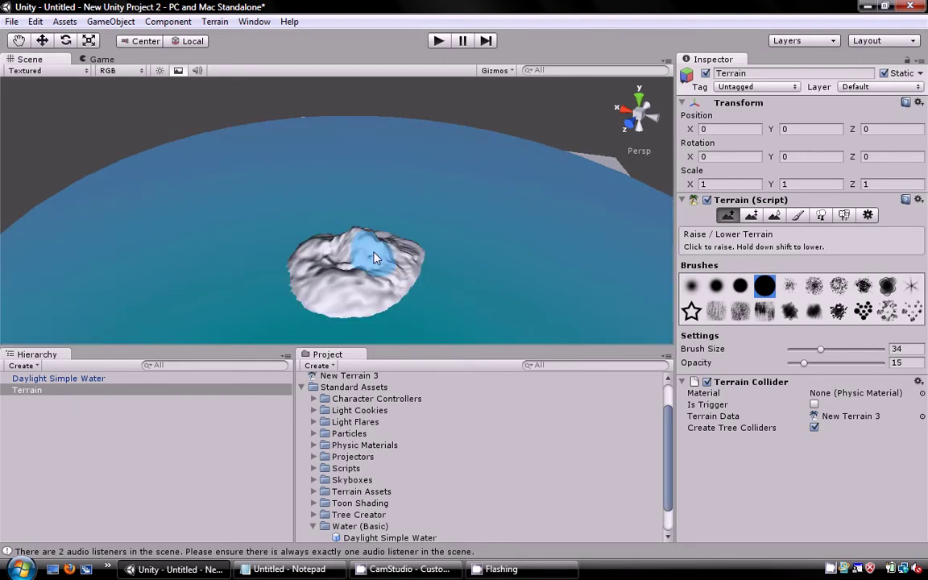
pyautogui.scroll(2, 413, 256)
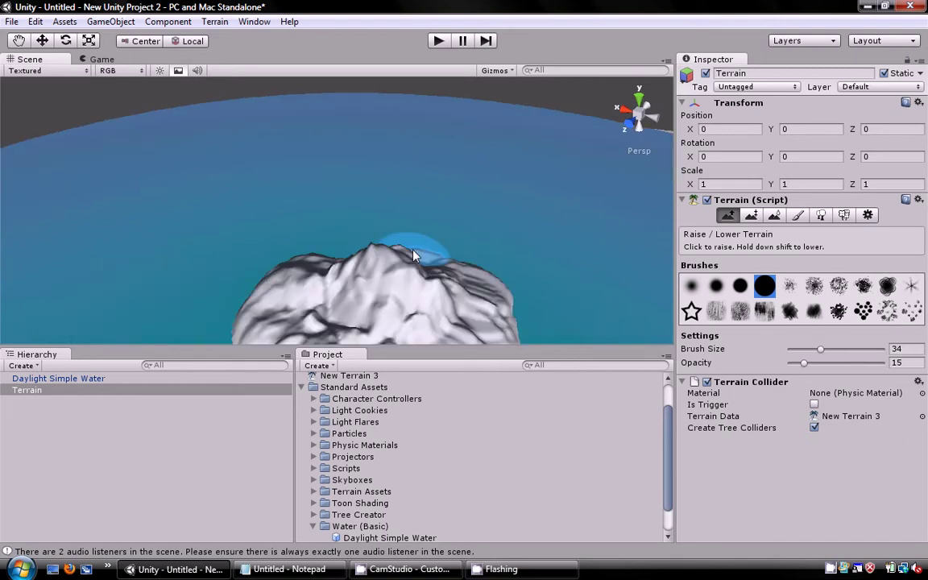
pyautogui.moveTo(414, 256); pyautogui.dragTo(493, 301)
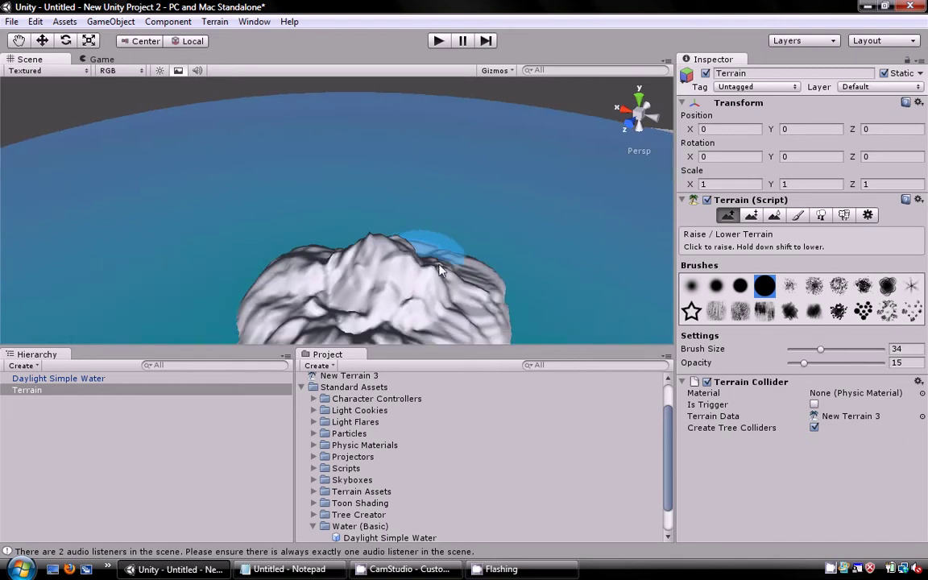
pyautogui.scroll(-3, 486, 286)
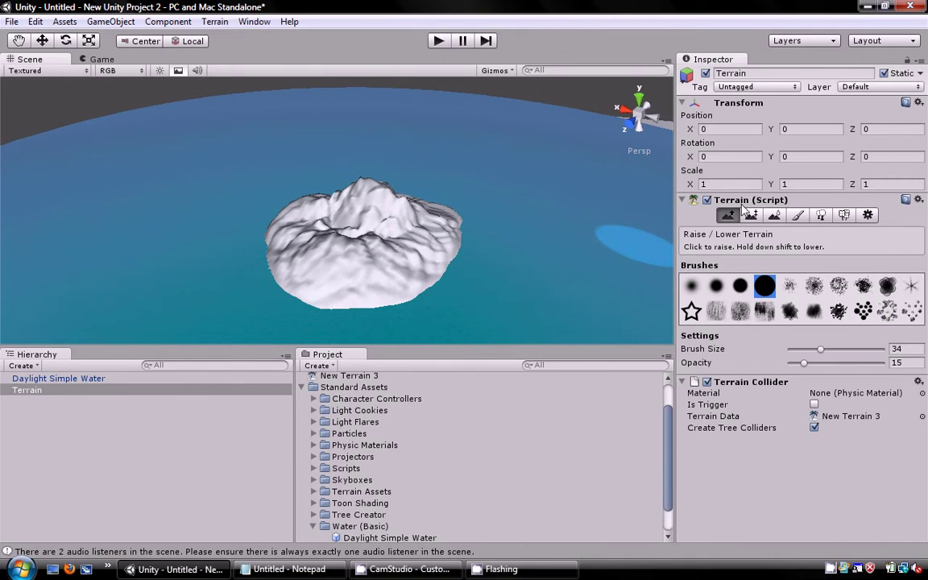
# - Soften the island's slopes with Smooth Height and expand the Terrain Assets folder
pyautogui.click(772, 218)
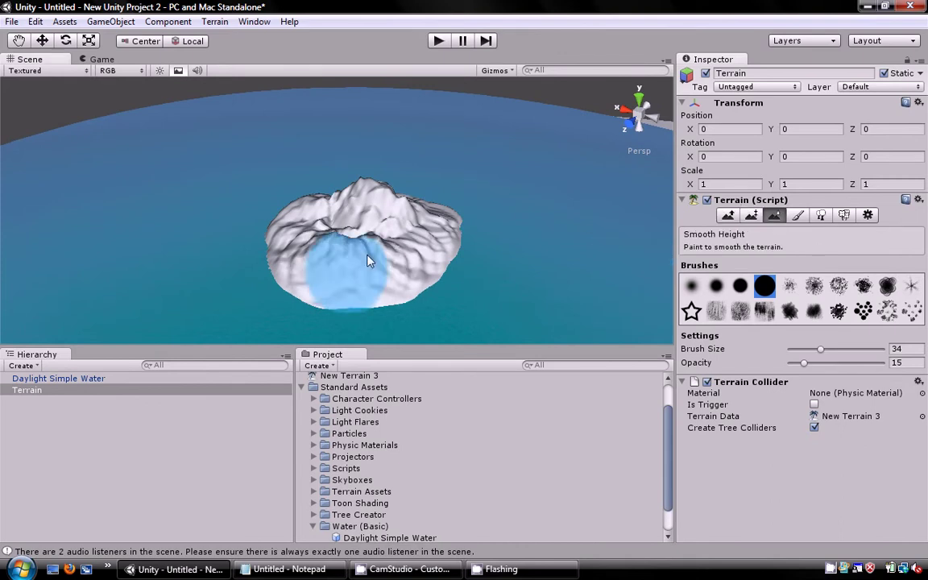
pyautogui.moveTo(330, 229); pyautogui.dragTo(434, 207)
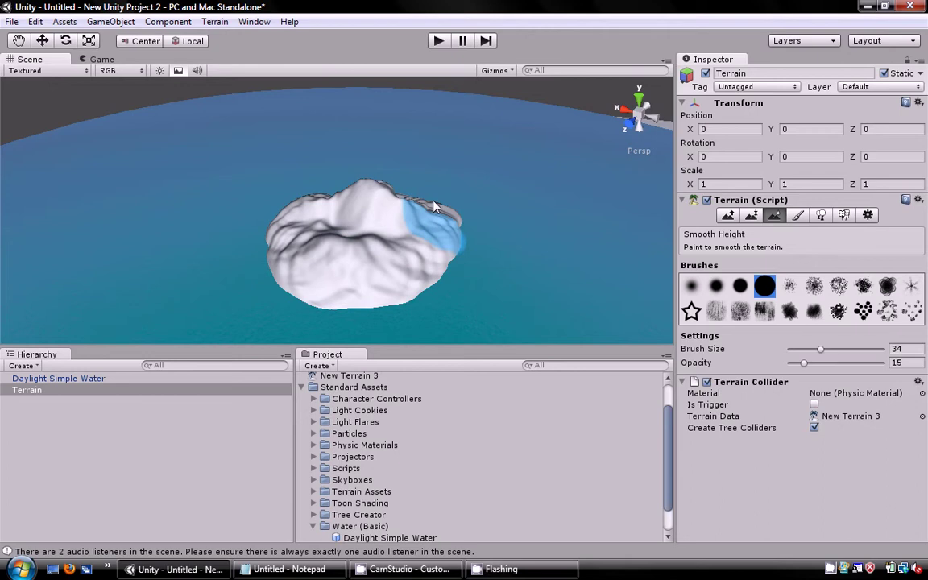
pyautogui.moveTo(433, 207)
pyautogui.mouseDown()
pyautogui.moveTo(340, 239)
pyautogui.moveTo(431, 217)
pyautogui.moveTo(338, 235)
pyautogui.moveTo(376, 236)
pyautogui.mouseUp()
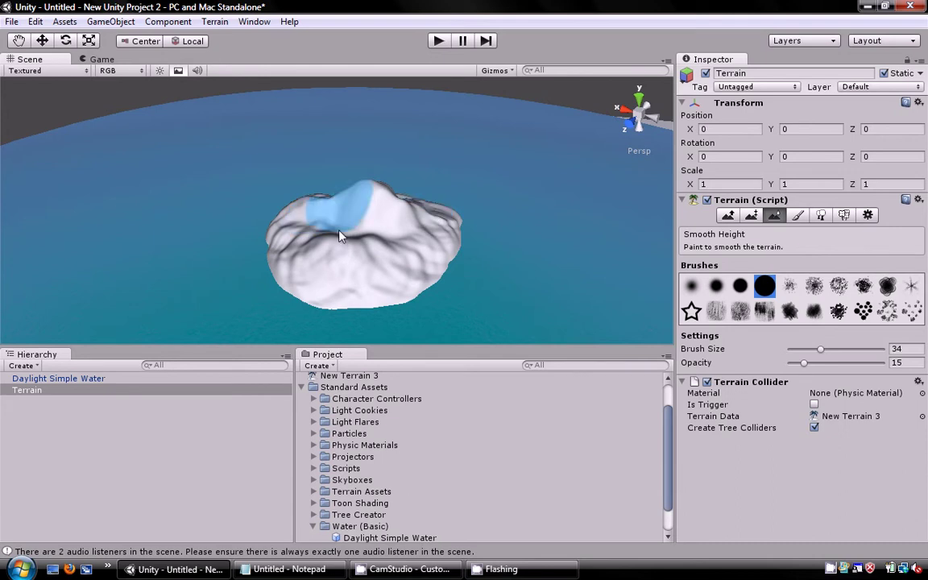
pyautogui.click(314, 492)
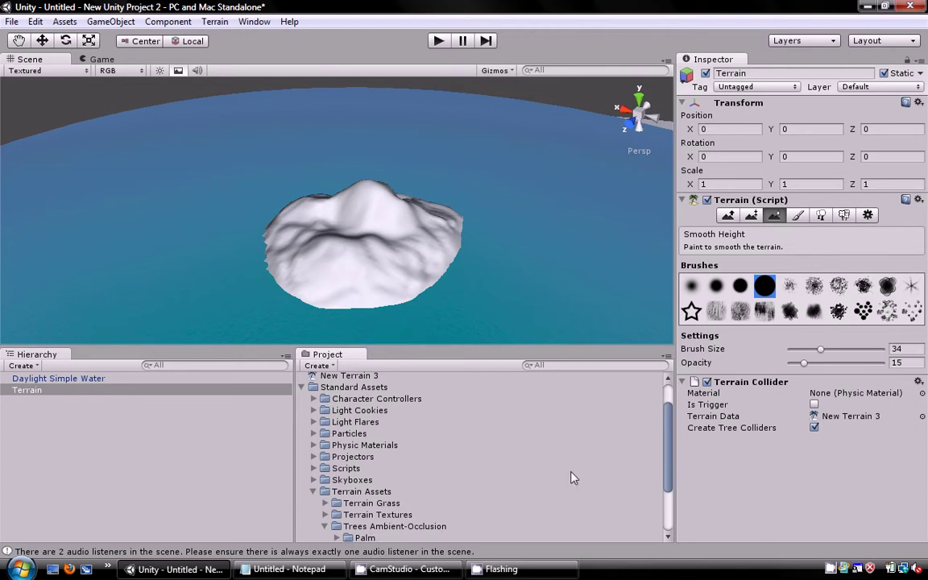
# - Place two Palm trees from Trees Ambient-Occlusion > Palm on the island summit
pyautogui.scroll(-2, 417, 506)
pyautogui.click(337, 494)
pyautogui.click(347, 517)
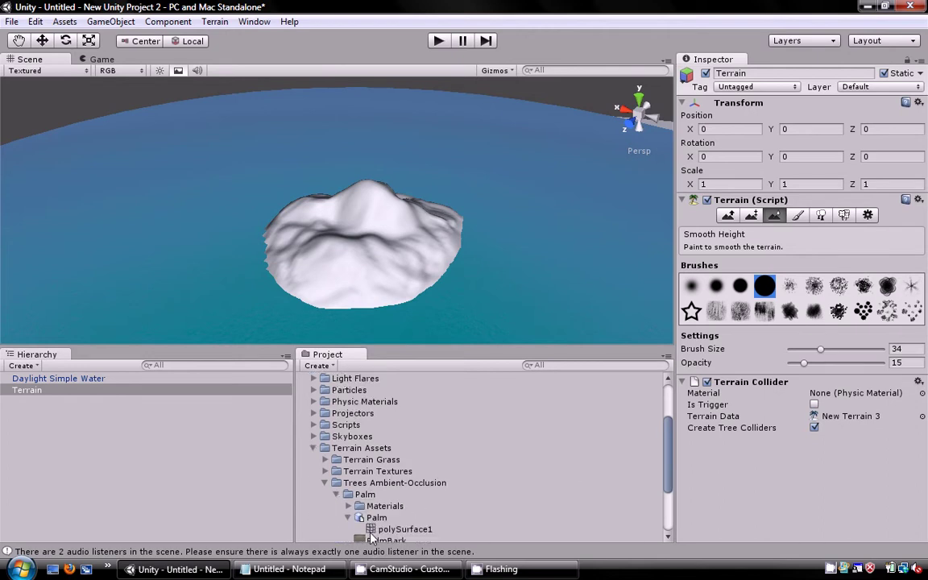
pyautogui.moveTo(360, 294)
pyautogui.mouseDown()
pyautogui.moveTo(373, 200)
pyautogui.moveTo(384, 200)
pyautogui.mouseUp()
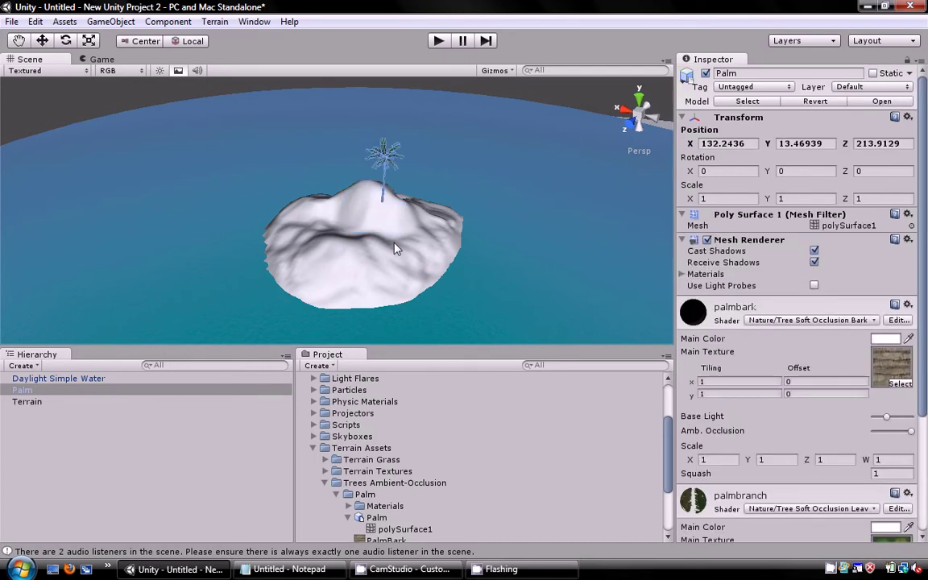
pyautogui.moveTo(363, 515); pyautogui.dragTo(364, 227)
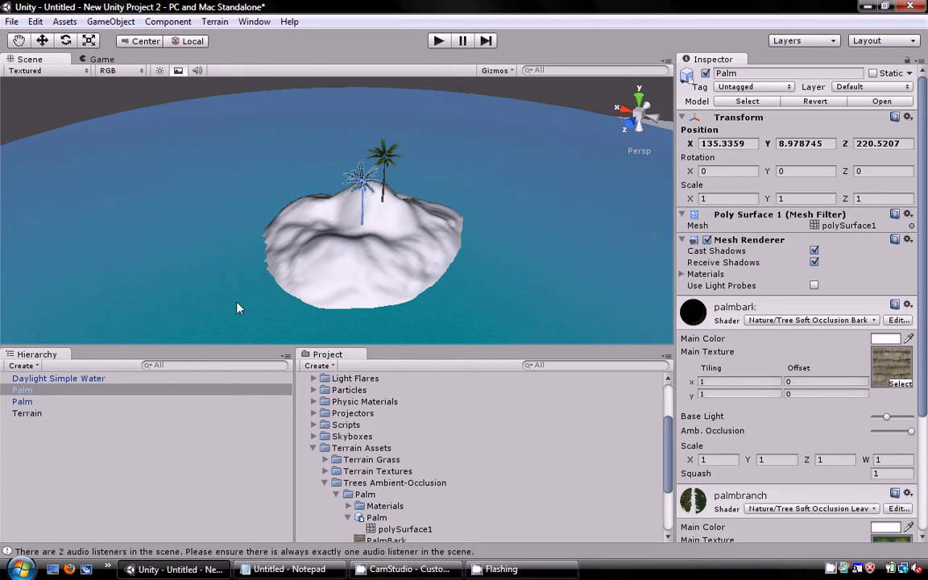
# - Add GoodDirt as the terrain's first paint texture, covering the whole island
pyautogui.click(26, 414)
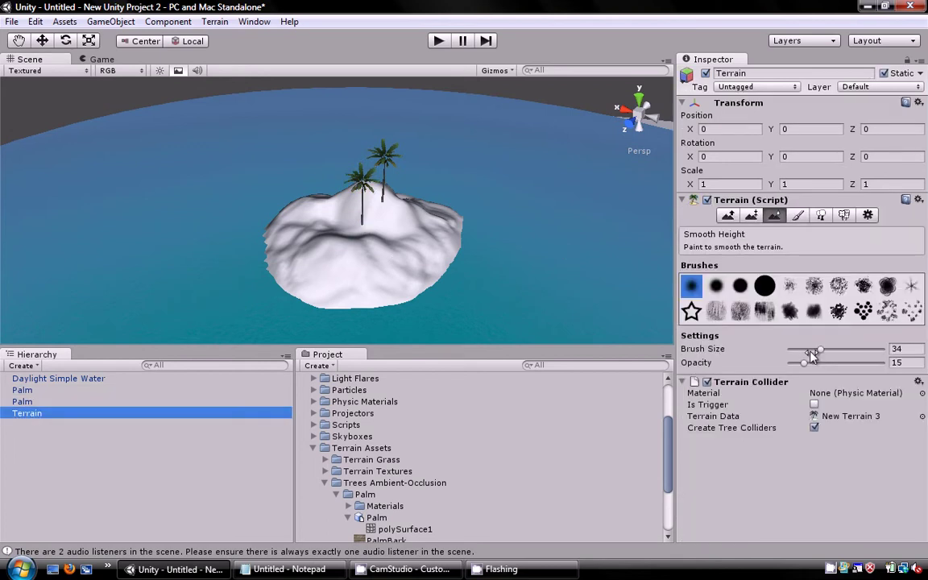
pyautogui.click(797, 215)
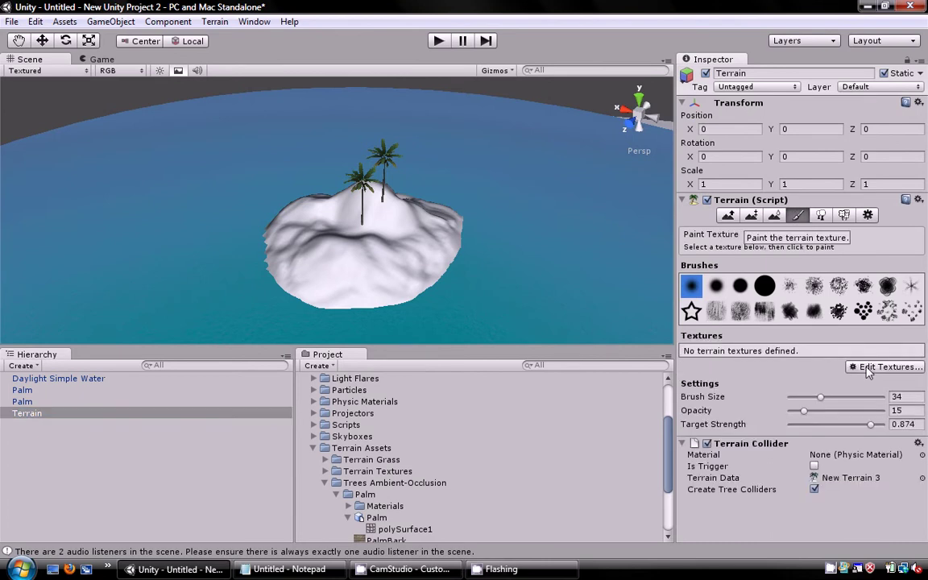
pyautogui.click(876, 369)
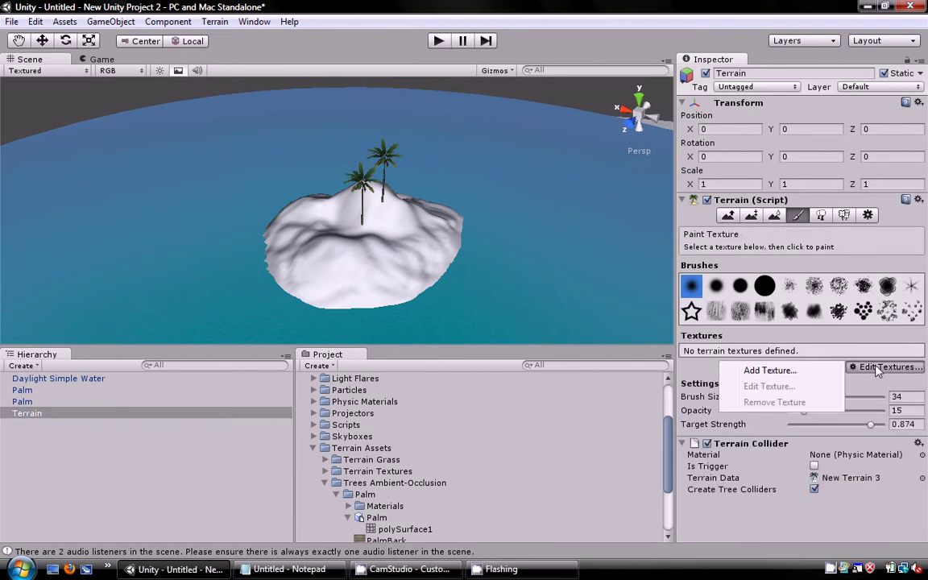
pyautogui.click(800, 372)
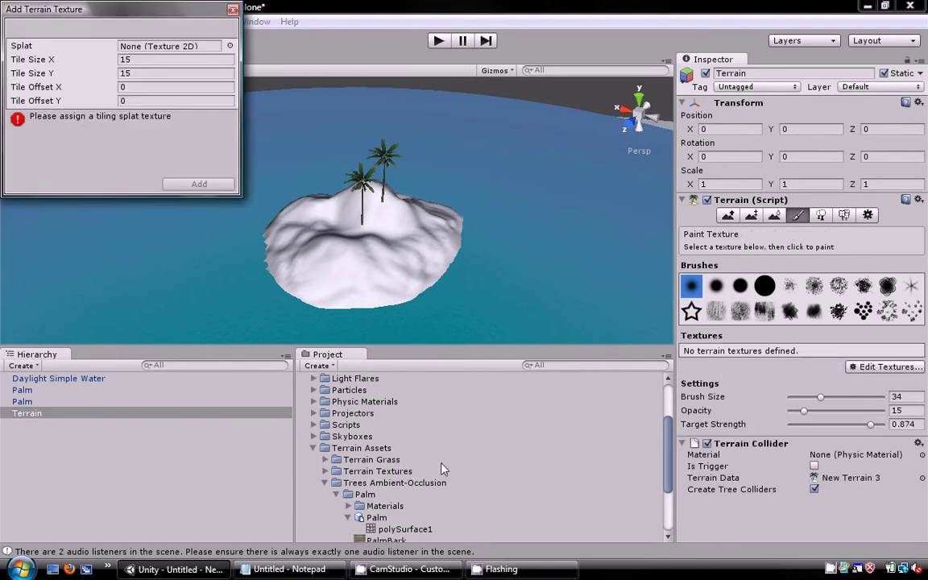
pyautogui.click(326, 471)
pyautogui.moveTo(373, 494); pyautogui.dragTo(174, 41)
pyautogui.click(213, 187)
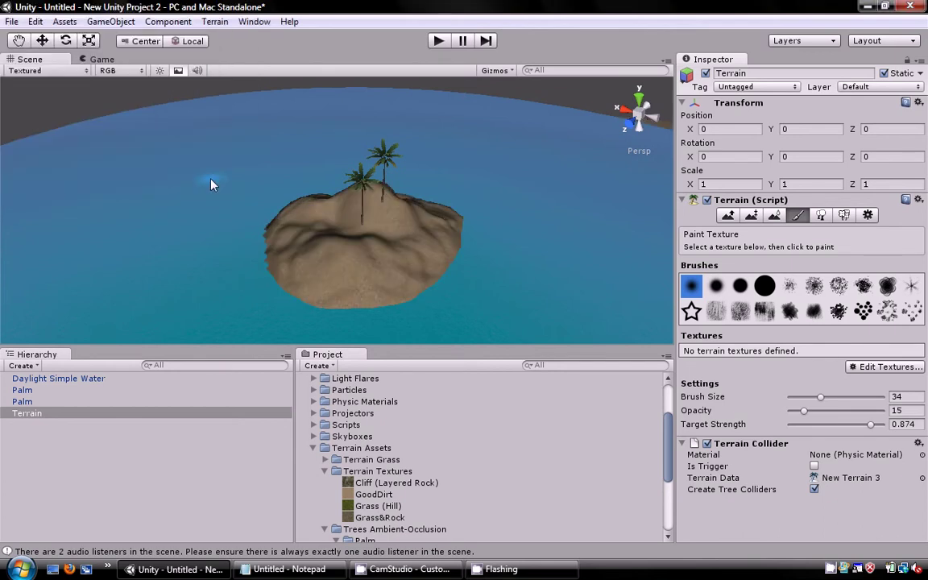
pyautogui.click(324, 471)
# - Drop a First Person Controller from Character Controllers onto the island and enter Play mode
pyautogui.click(314, 448)
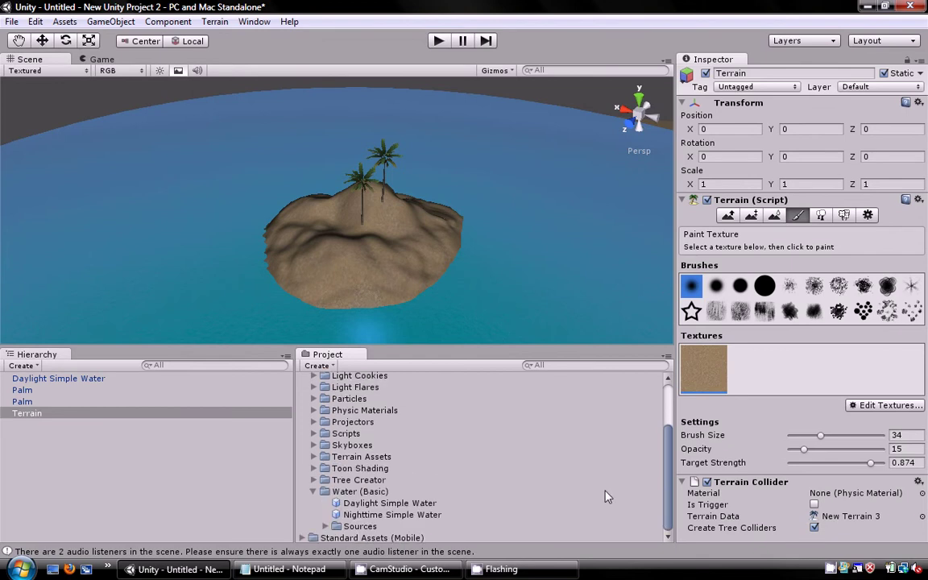
pyautogui.scroll(3, 319, 445)
pyautogui.click(315, 437)
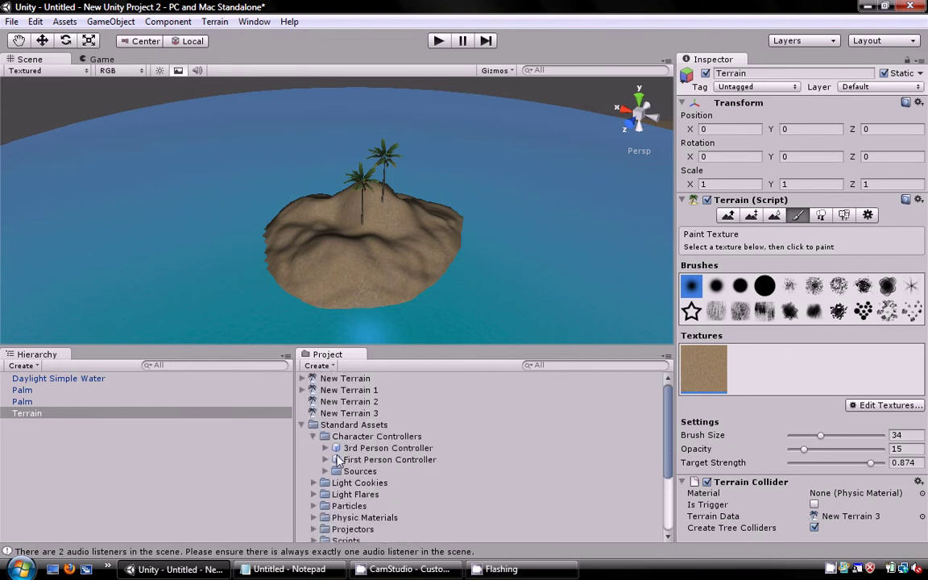
pyautogui.moveTo(338, 459)
pyautogui.mouseDown()
pyautogui.moveTo(354, 359)
pyautogui.moveTo(349, 238)
pyautogui.mouseUp()
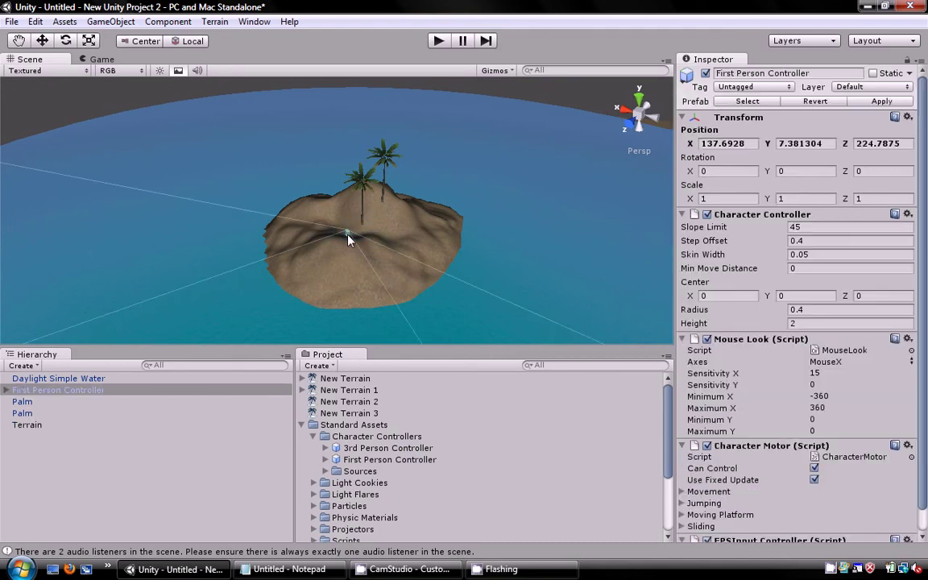
pyautogui.click(438, 41)
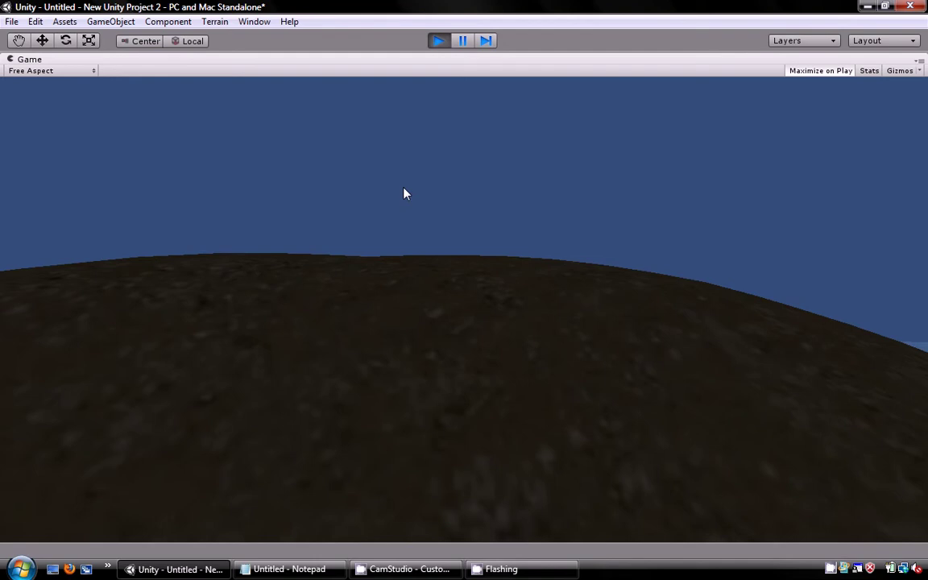
# - Look around the island from first-person view, then stop Play mode
pyautogui.moveTo(565, 192)
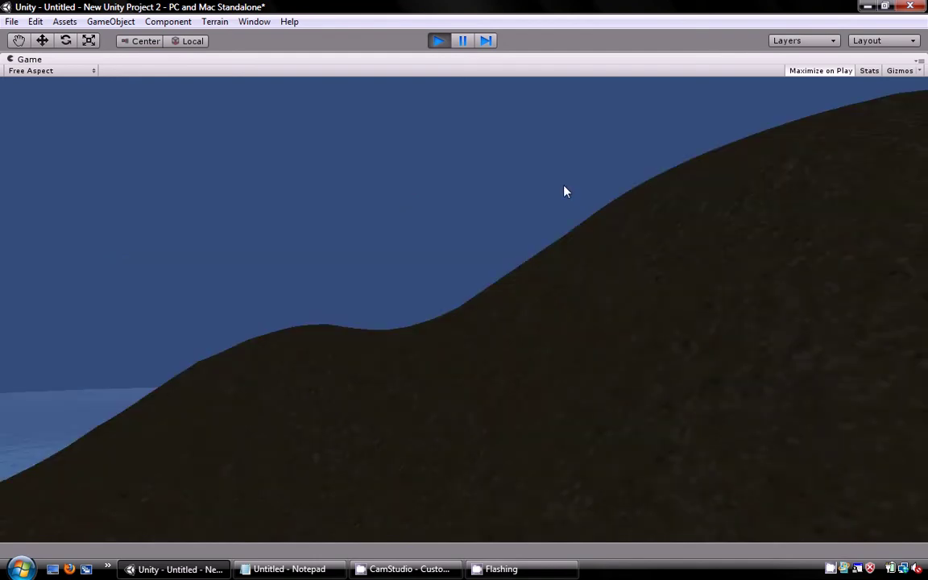
pyautogui.moveTo(717, 255)
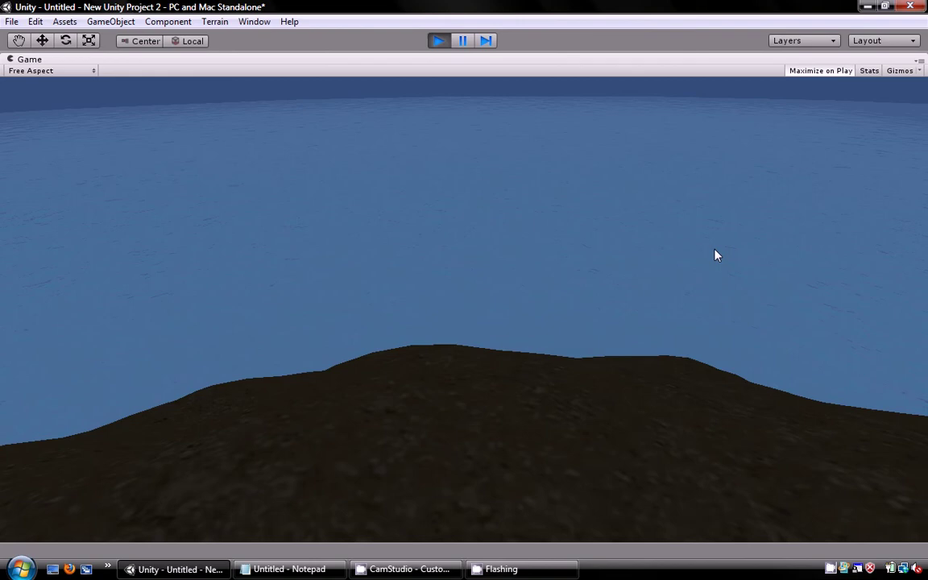
pyautogui.moveTo(788, 233)
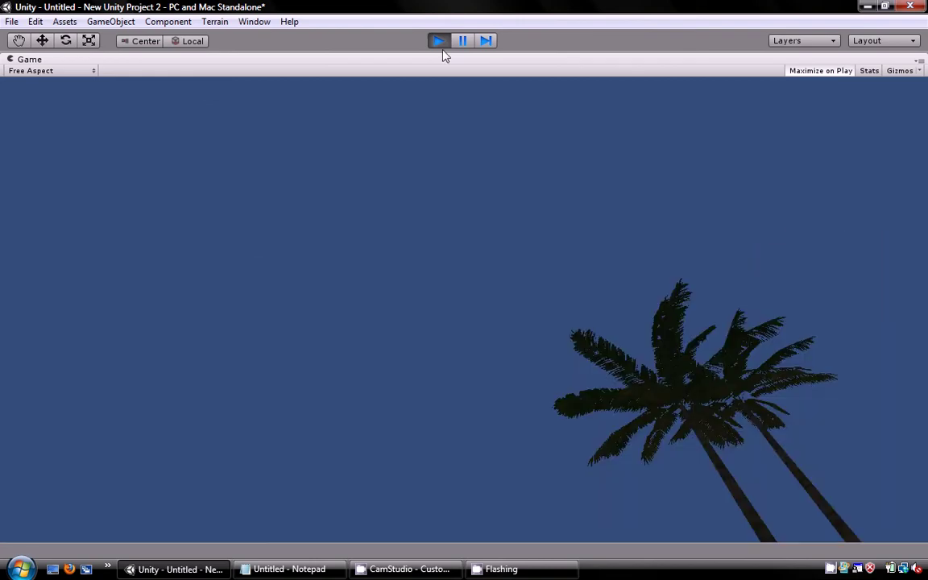
pyautogui.click(440, 44)
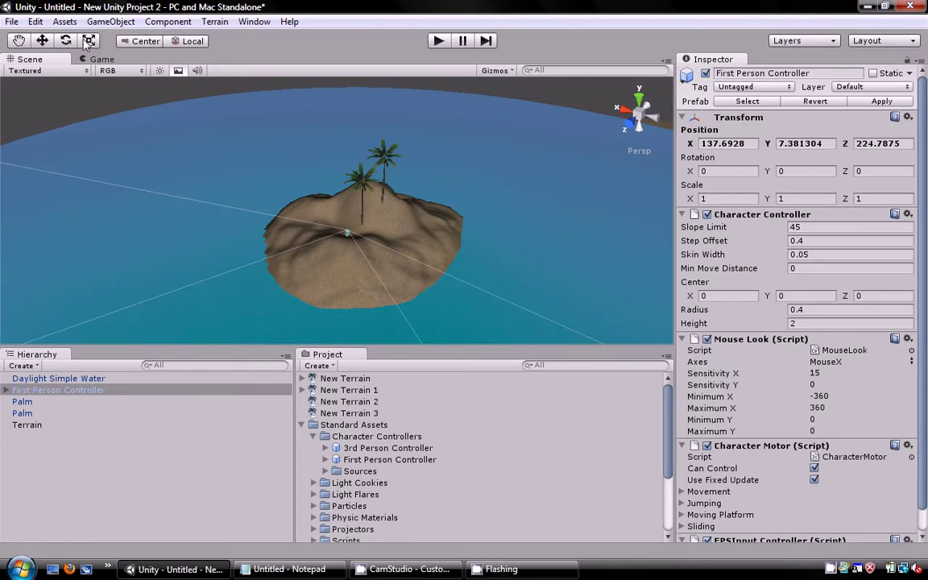
# - Set Sunny1 Skybox from Standard Assets > Skyboxes as the Render Settings skybox material, then play the scene
pyautogui.click(36, 21)
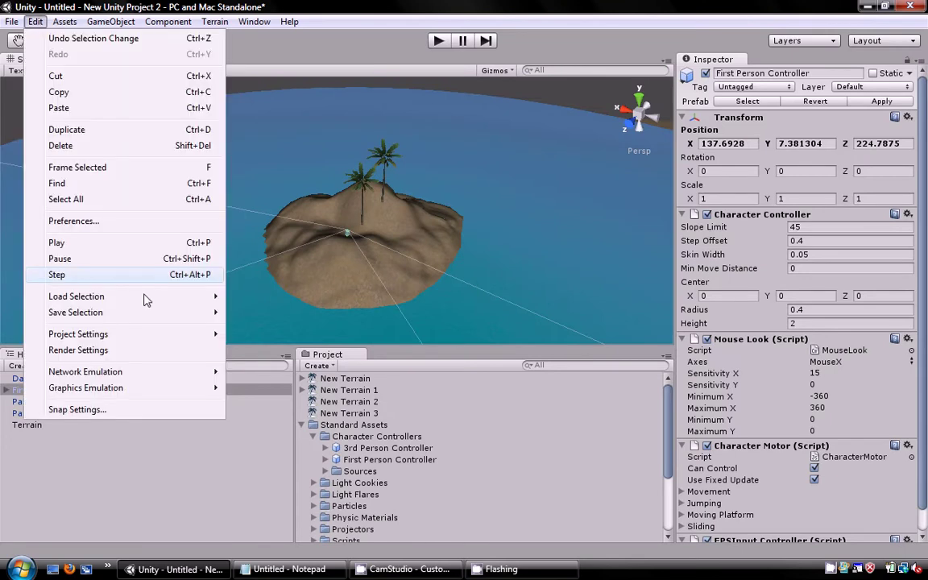
pyautogui.click(145, 350)
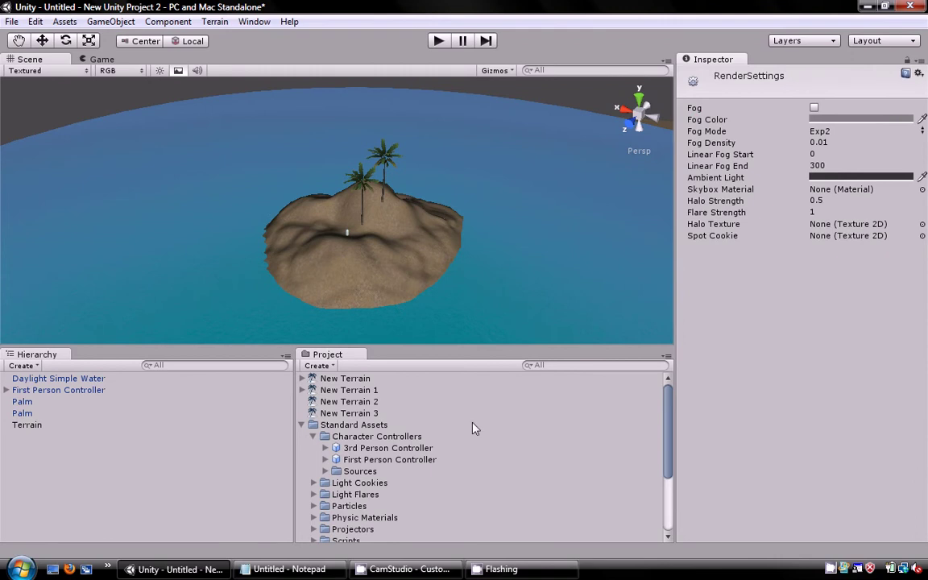
pyautogui.scroll(-3, 419, 499)
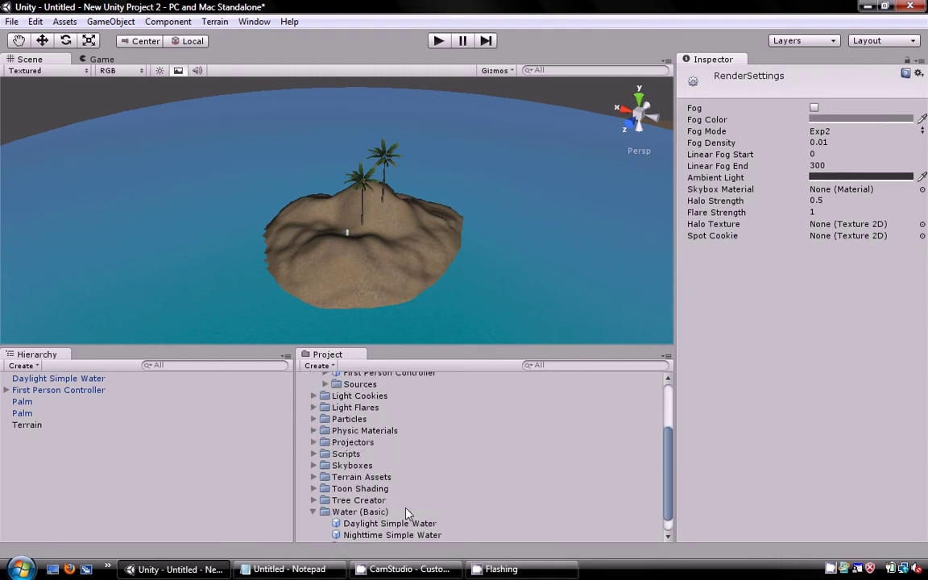
pyautogui.click(313, 465)
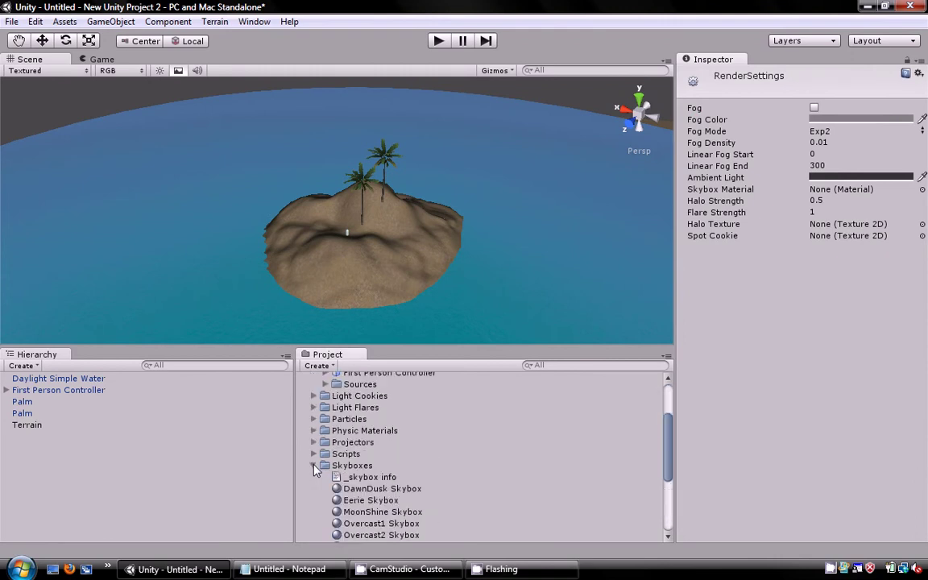
pyautogui.scroll(-3, 373, 476)
pyautogui.moveTo(373, 479)
pyautogui.mouseDown()
pyautogui.moveTo(834, 220)
pyautogui.moveTo(841, 190)
pyautogui.mouseUp()
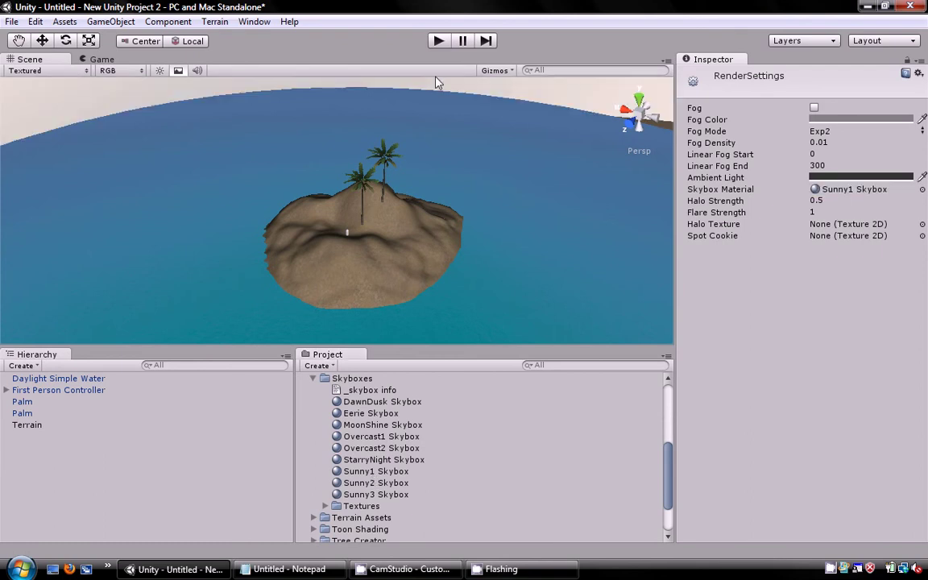
pyautogui.click(438, 40)
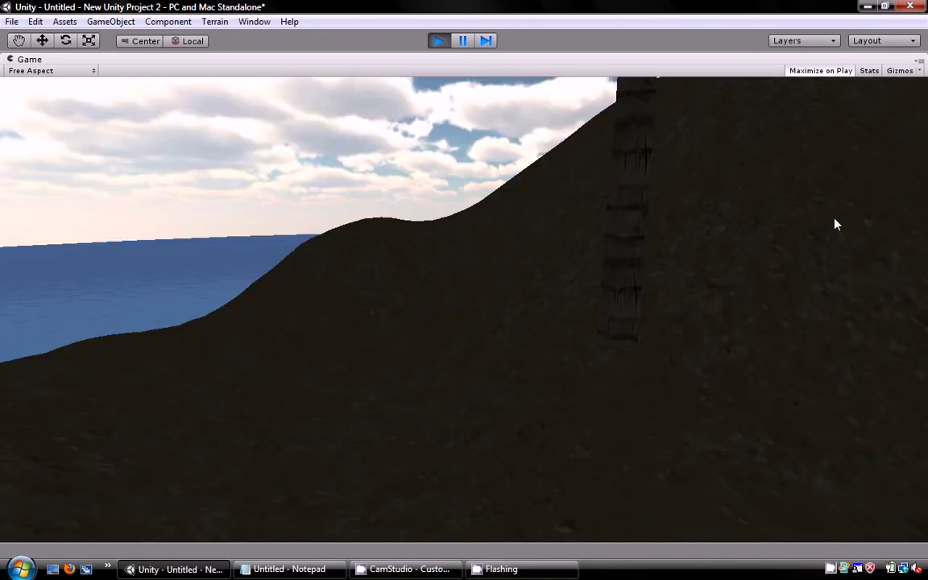
# - End the play test with Ctrl+P after viewing the island under the cloudy blue sky
pyautogui.hotkey('ctrl', 'p')
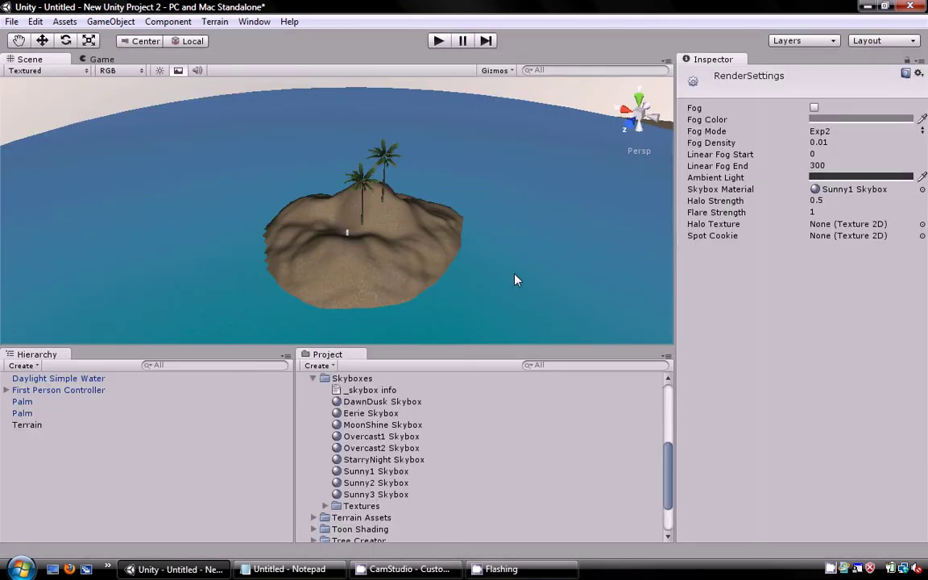
# - In Notepad, add the line 'thanks for watchin' below the tutorial intro text
pyautogui.hotkey('alt', 'Tab')
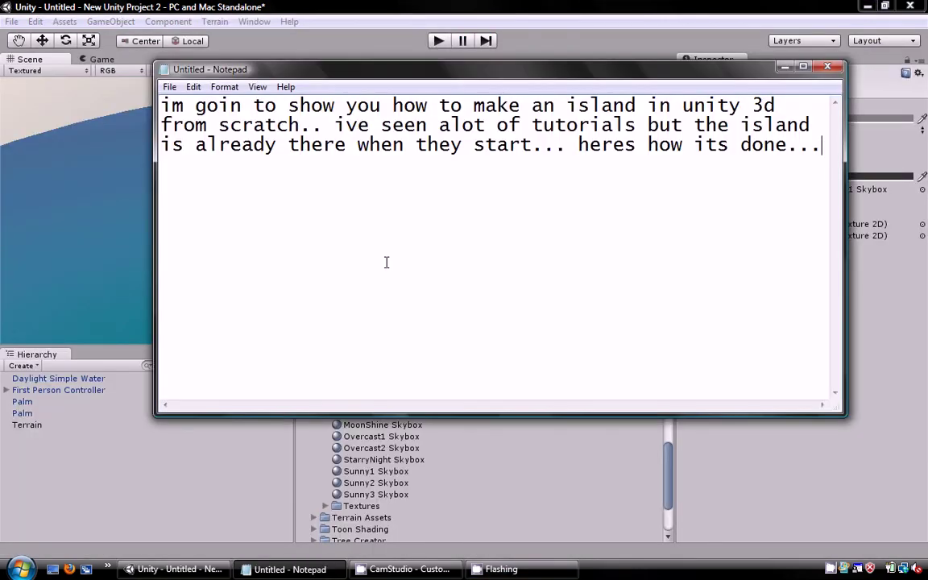
pyautogui.press('Return')
pyautogui.press('Return')
pyautogui.write('t')
pyautogui.write('hanks f')
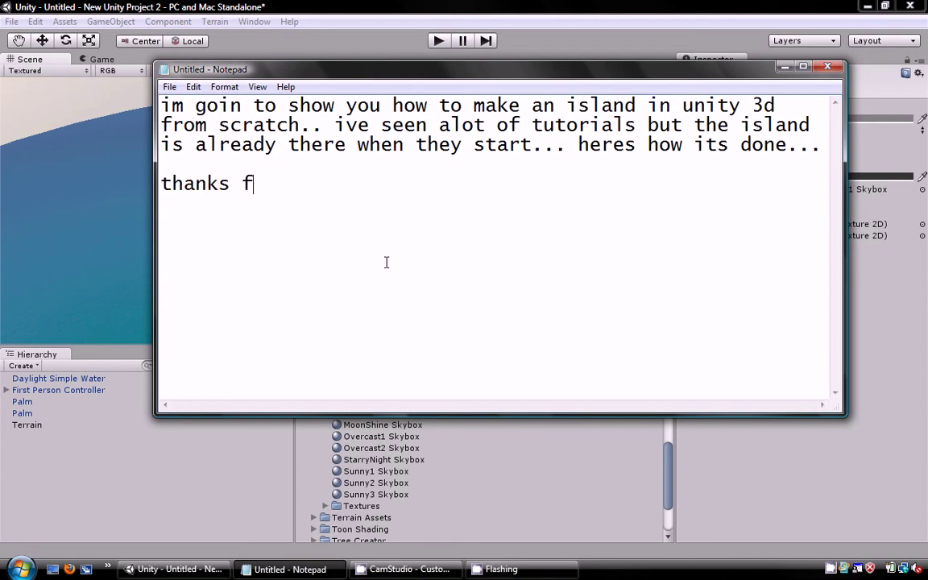
pyautogui.write('or watchin')
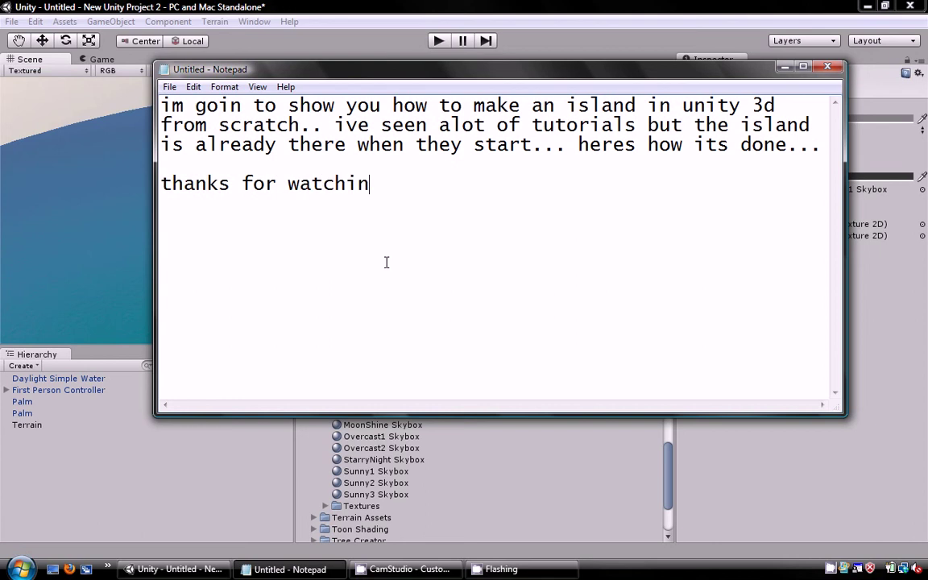